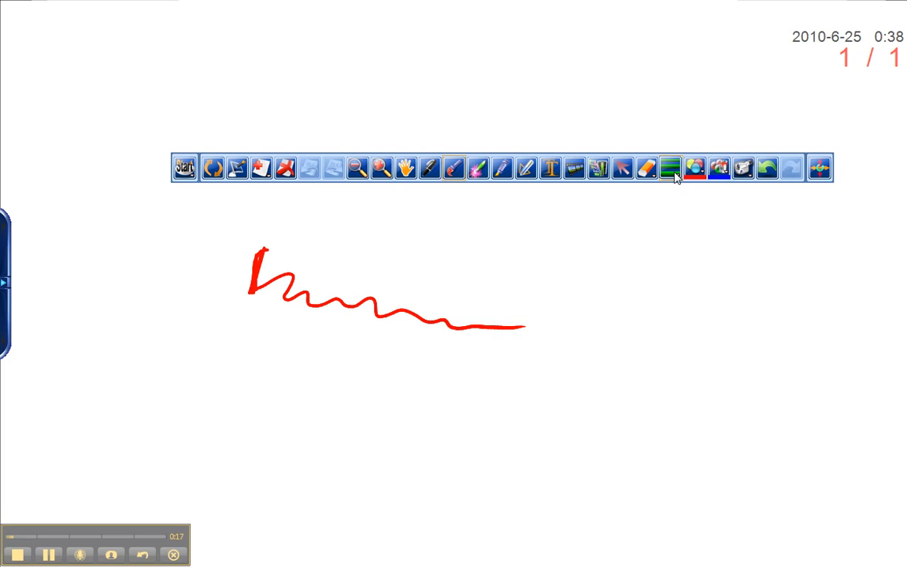
- Draw a second red wavy stroke below the first one
click(670, 169)
mouse_move(323, 323)
mouse_down()
mouse_move(329, 352)
mouse_move(477, 369)
mouse_up()
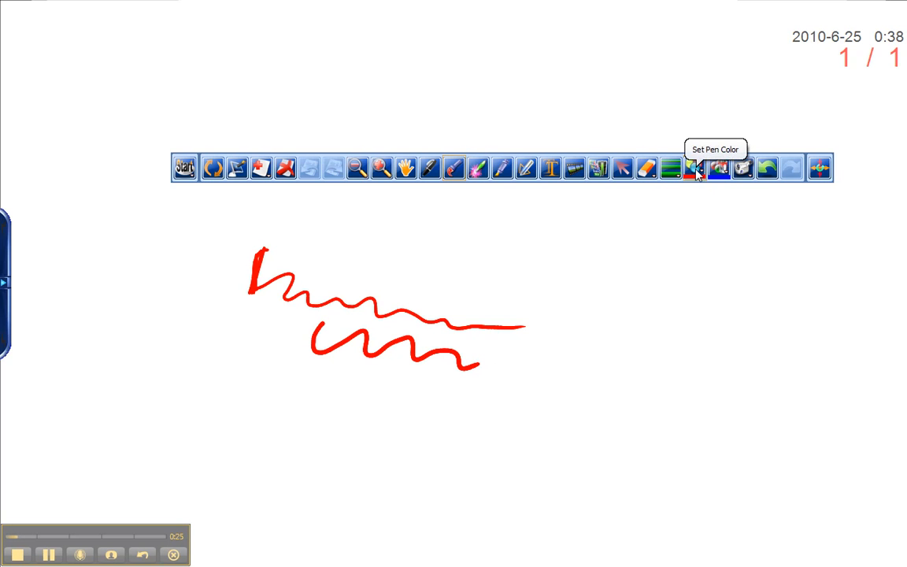
- Set the pen color to blue and draw a blue wavy stroke underneath
click(695, 170)
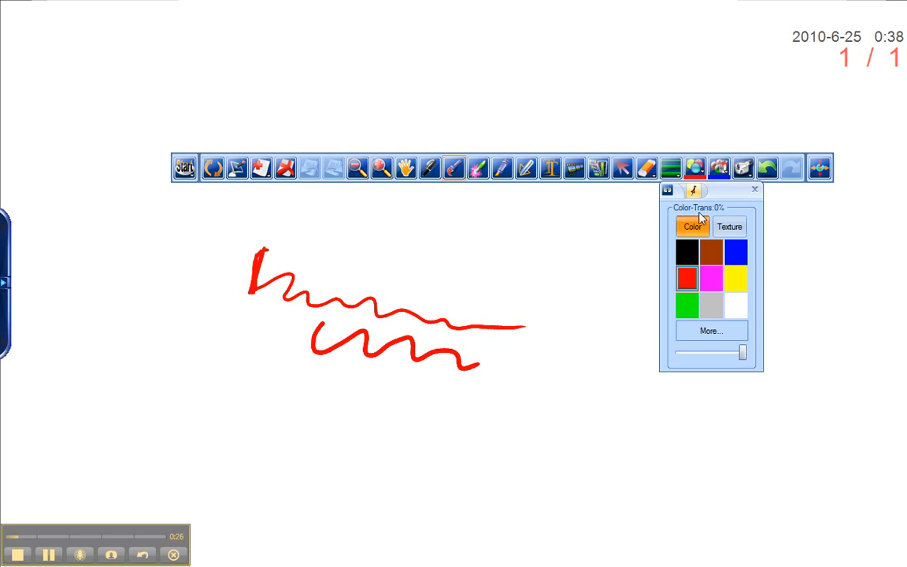
click(738, 253)
drag(307, 362, 464, 382)
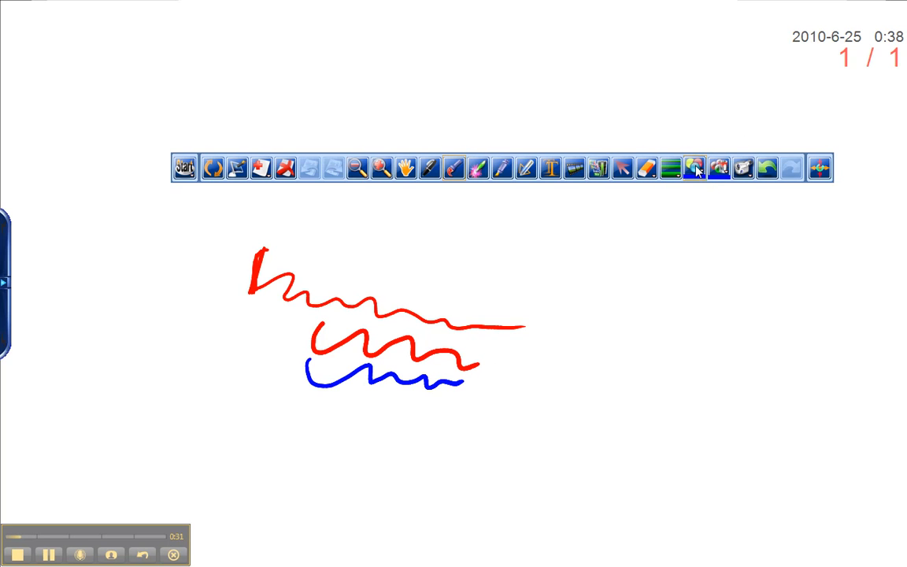
- Switch the pen to the red-and-black checkered texture and draw a long textured wavy stroke
click(696, 168)
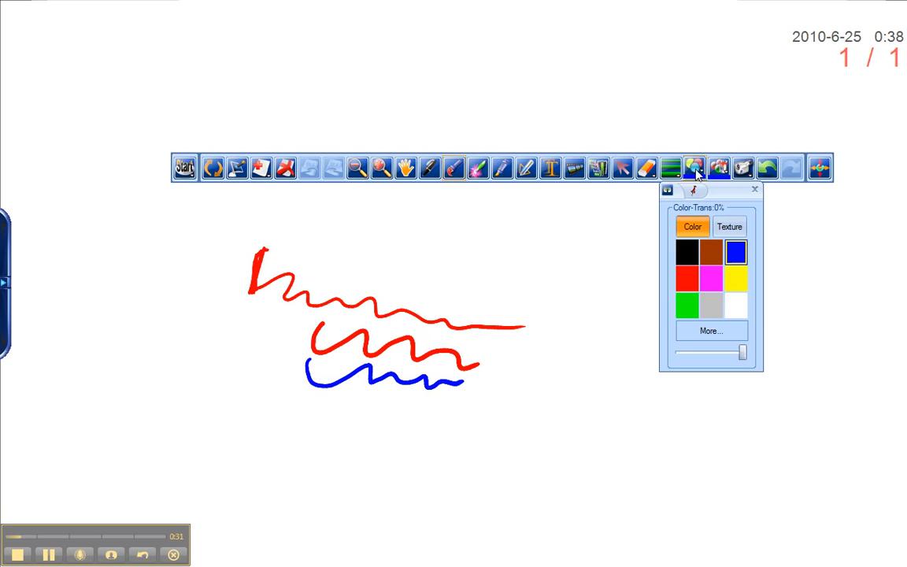
click(733, 229)
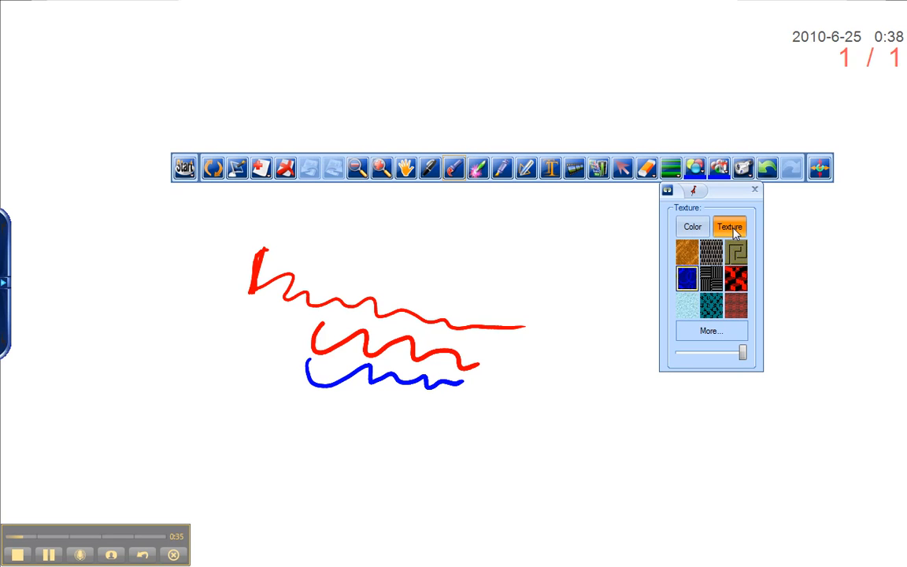
click(738, 280)
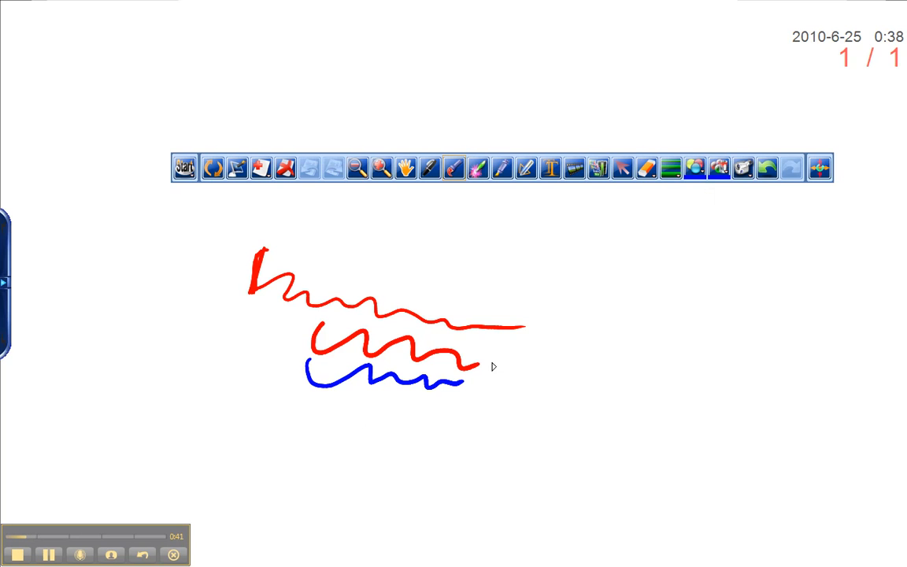
mouse_move(324, 395)
mouse_down()
mouse_move(332, 417)
mouse_move(468, 411)
mouse_move(581, 431)
mouse_move(624, 426)
mouse_up()
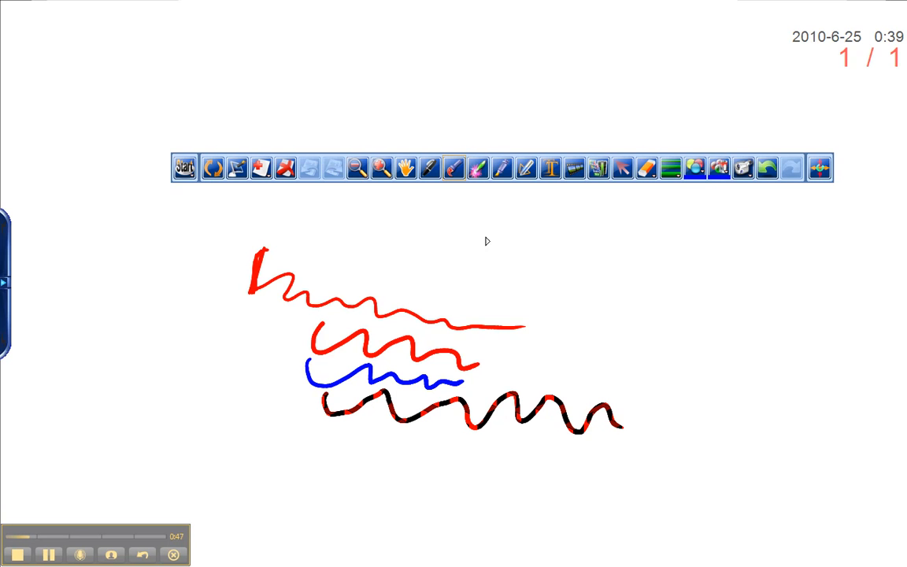
- Widen the pen with the width slider and draw another textured wavy stroke below
click(671, 169)
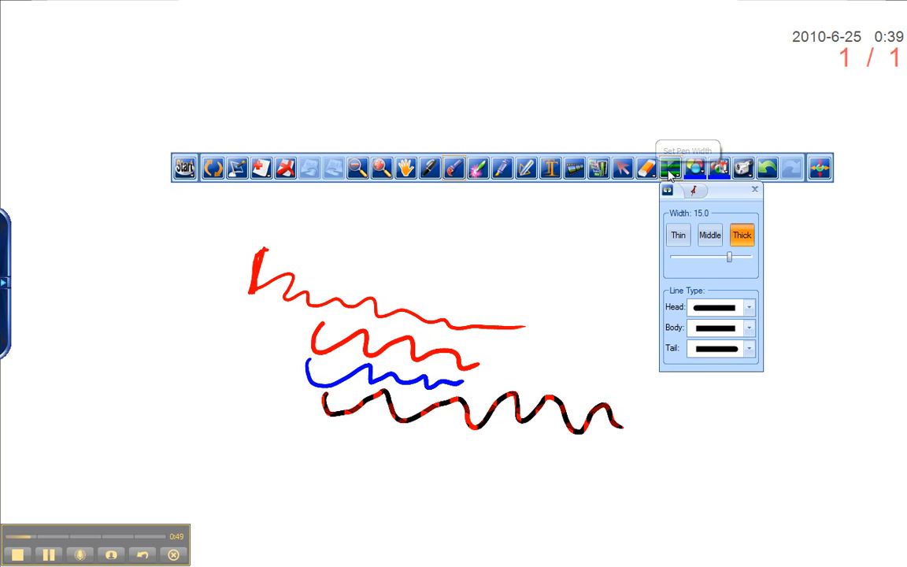
drag(730, 260, 756, 270)
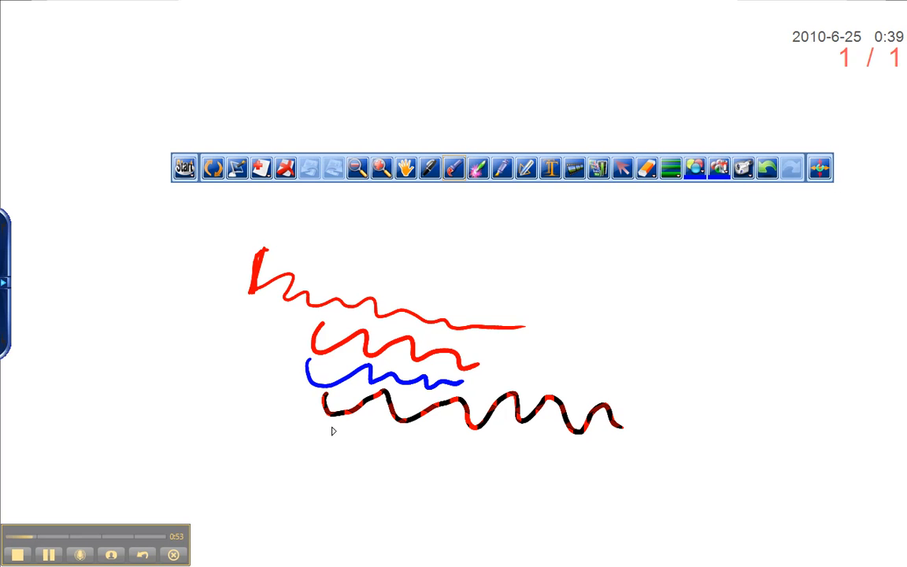
drag(334, 431, 580, 452)
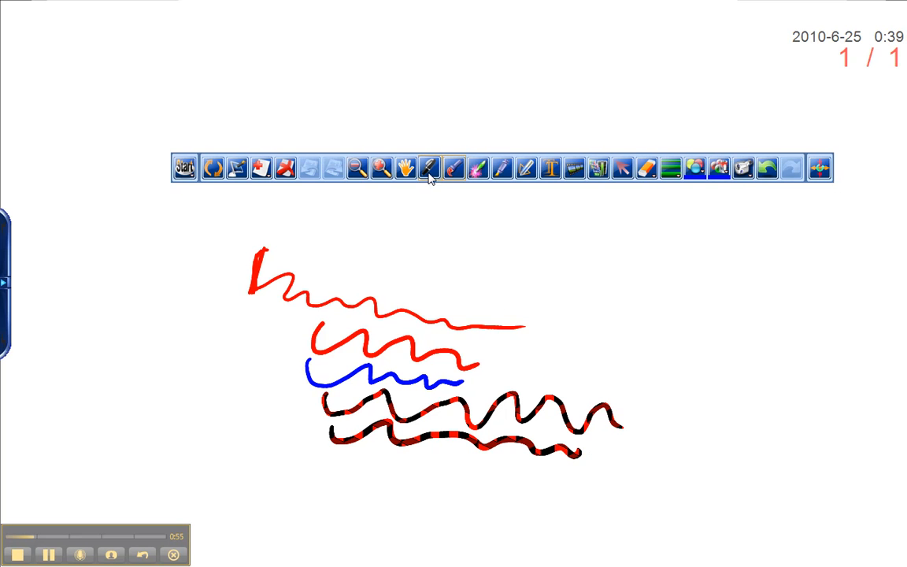
- Switch to another pen tool and draw a large thick textured loop across the canvas
click(429, 167)
mouse_move(331, 441)
mouse_down()
mouse_move(340, 472)
mouse_move(461, 473)
mouse_move(576, 489)
mouse_move(660, 450)
mouse_move(606, 386)
mouse_move(616, 376)
mouse_move(508, 304)
mouse_move(429, 285)
mouse_up()
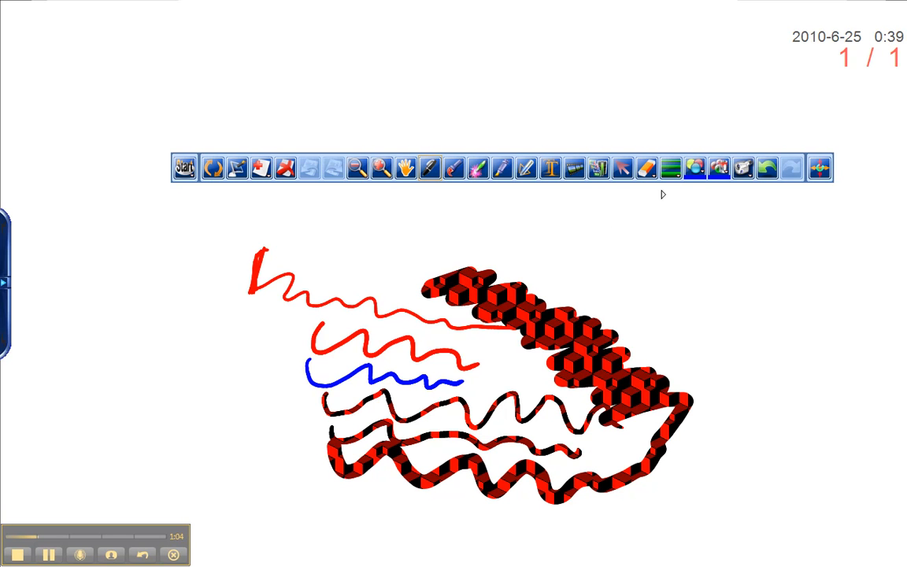
click(695, 168)
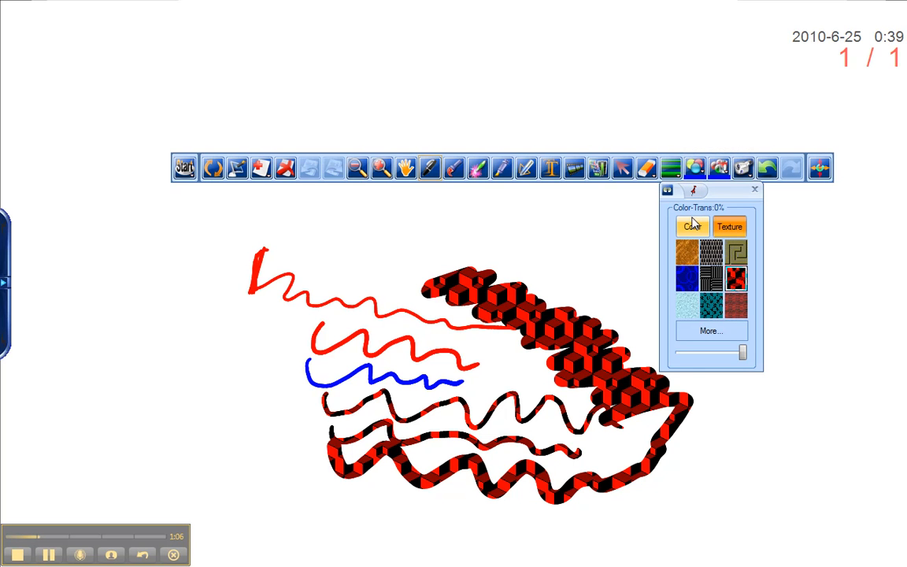
click(736, 177)
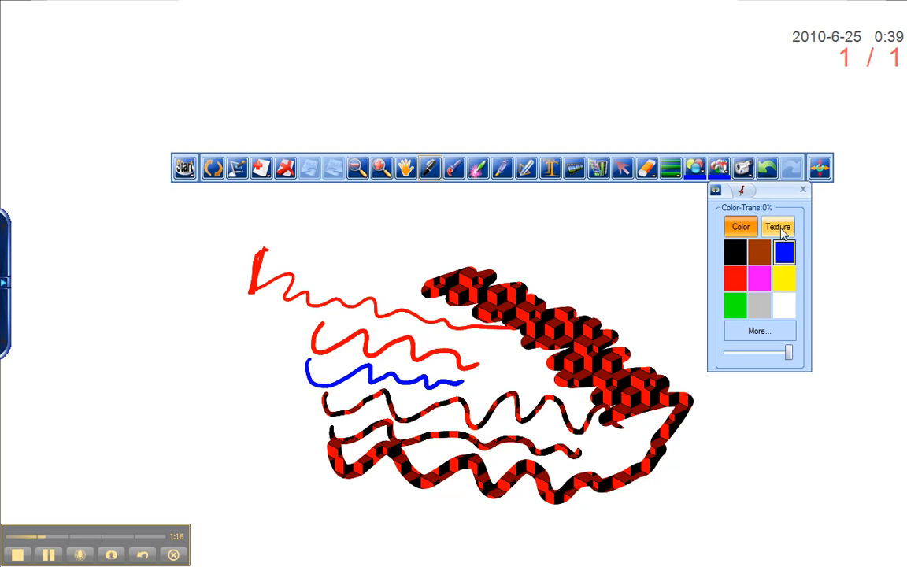
click(803, 189)
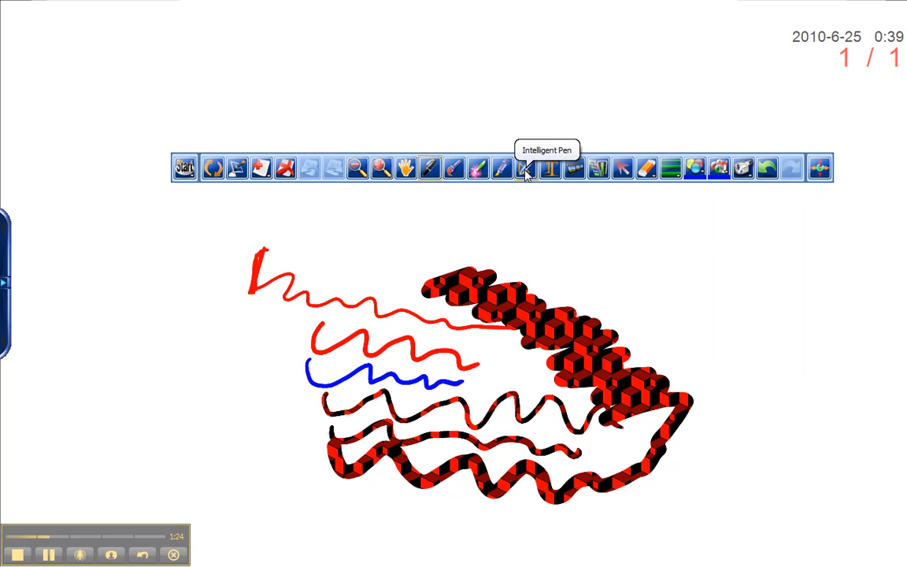
- Draw a triangle in the upper right with the Intelligent Pen
click(526, 174)
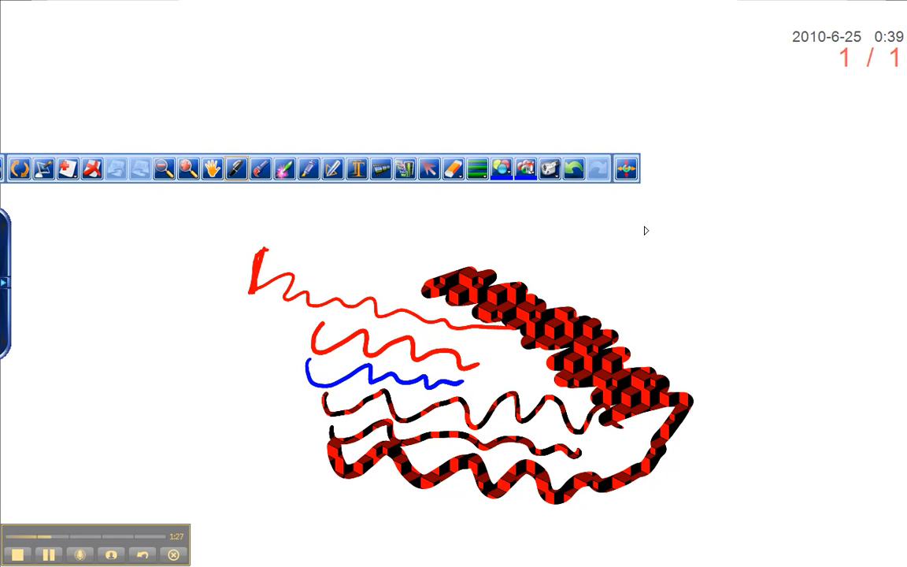
click(337, 171)
mouse_move(624, 225)
mouse_down()
mouse_move(699, 295)
mouse_move(626, 209)
mouse_up()
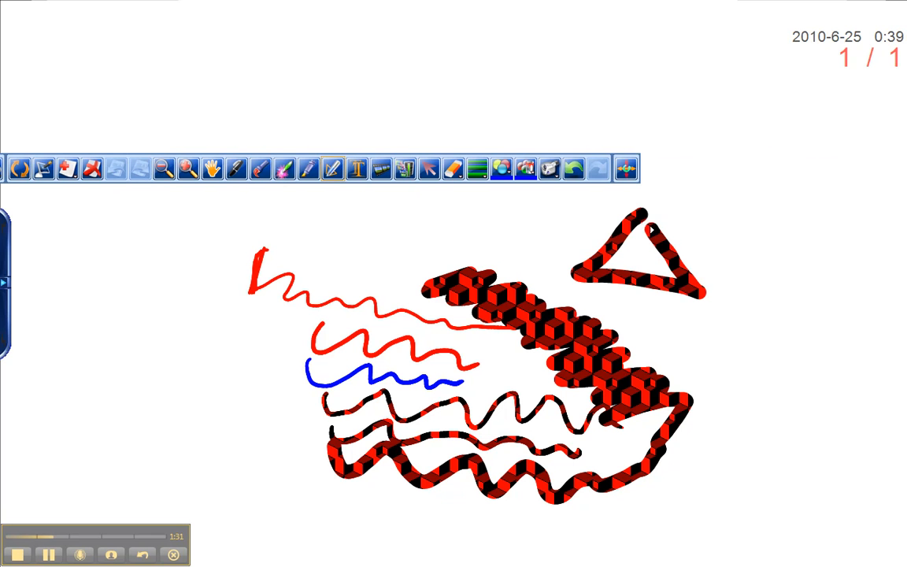
- Set the pen color to black and move the toolbar higher up the screen
click(528, 180)
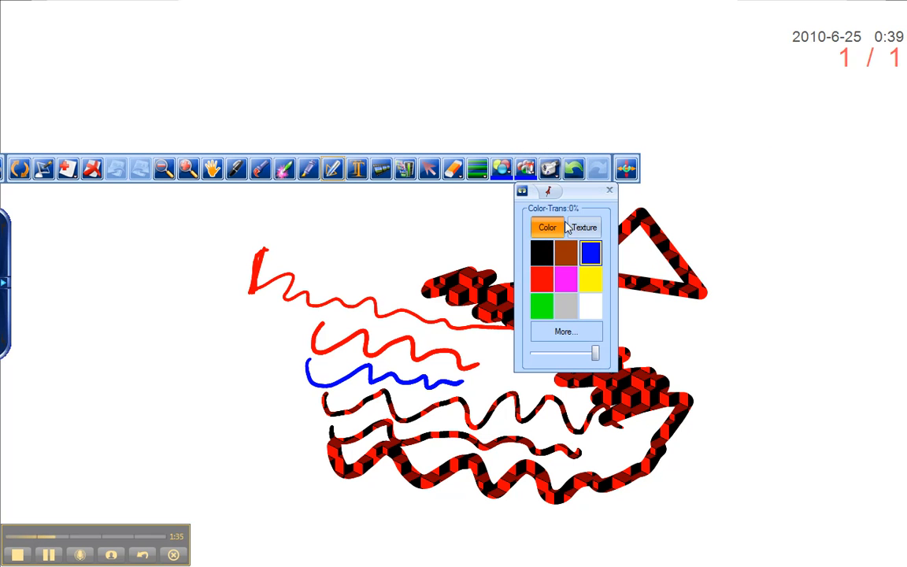
click(541, 260)
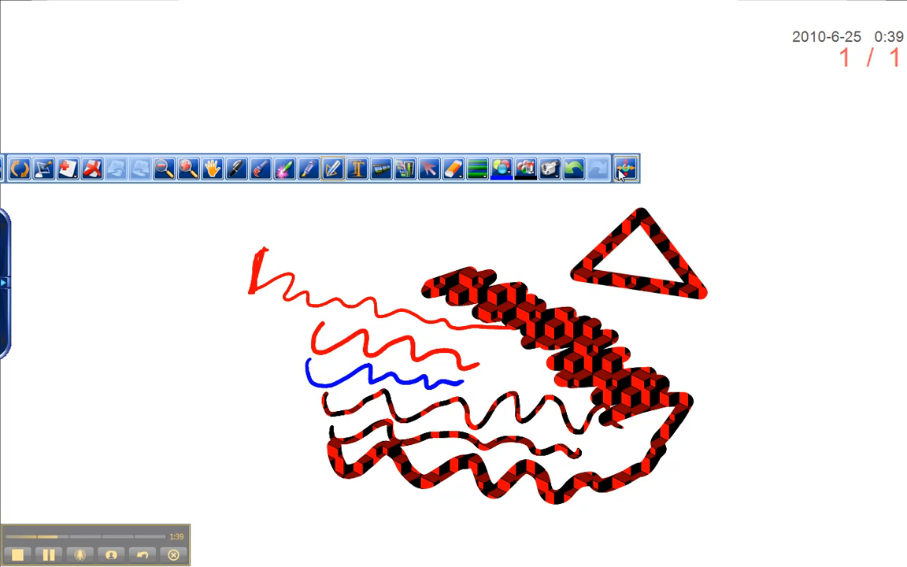
drag(213, 169, 343, 89)
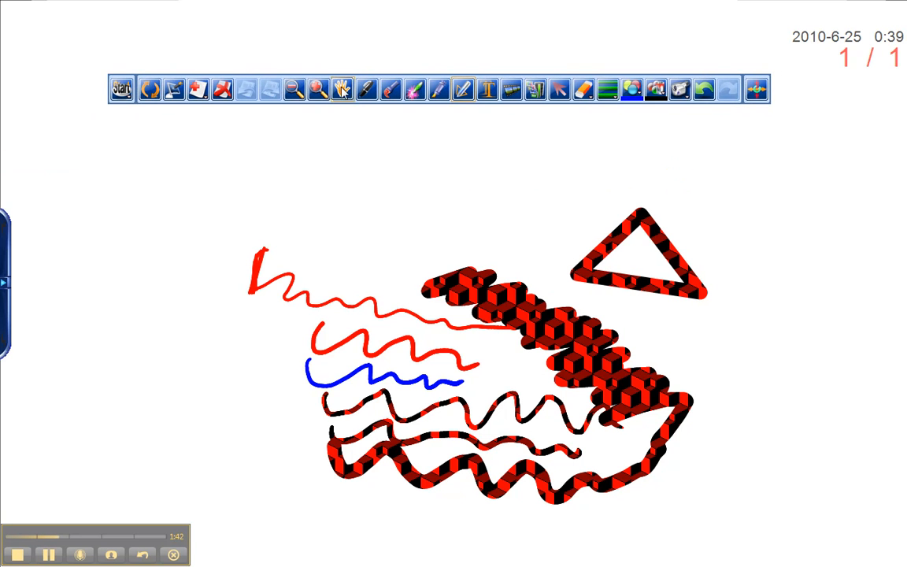
- Select the triangle and set its fill color to yellow
click(560, 93)
drag(589, 211, 769, 343)
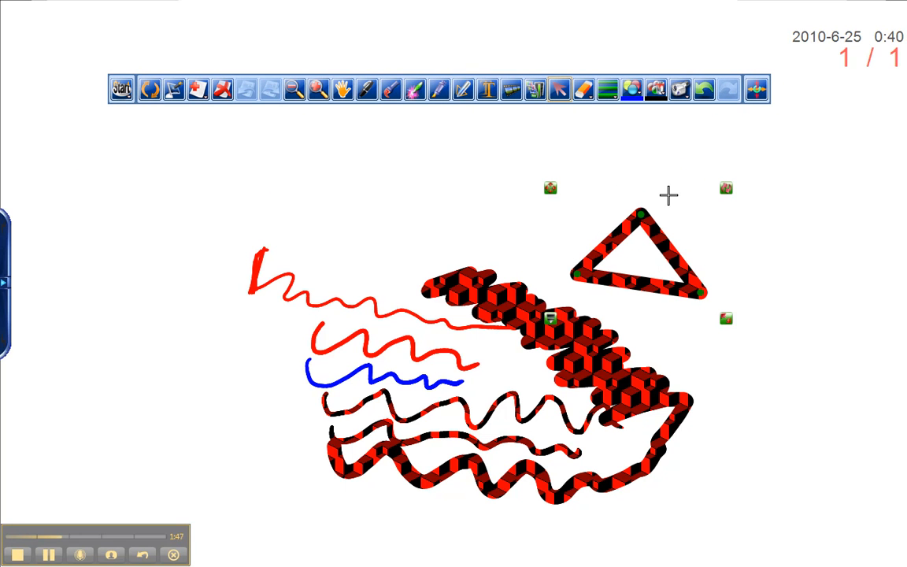
click(657, 90)
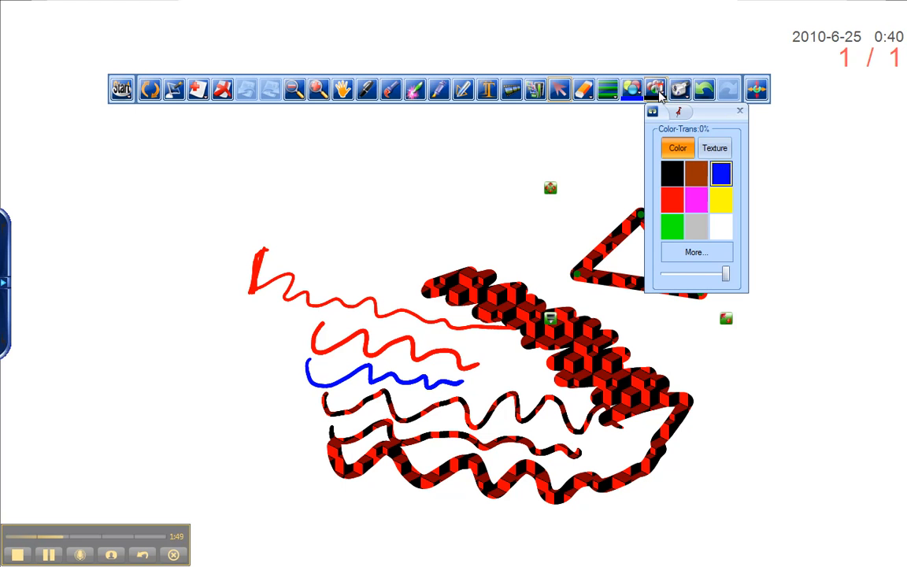
click(721, 201)
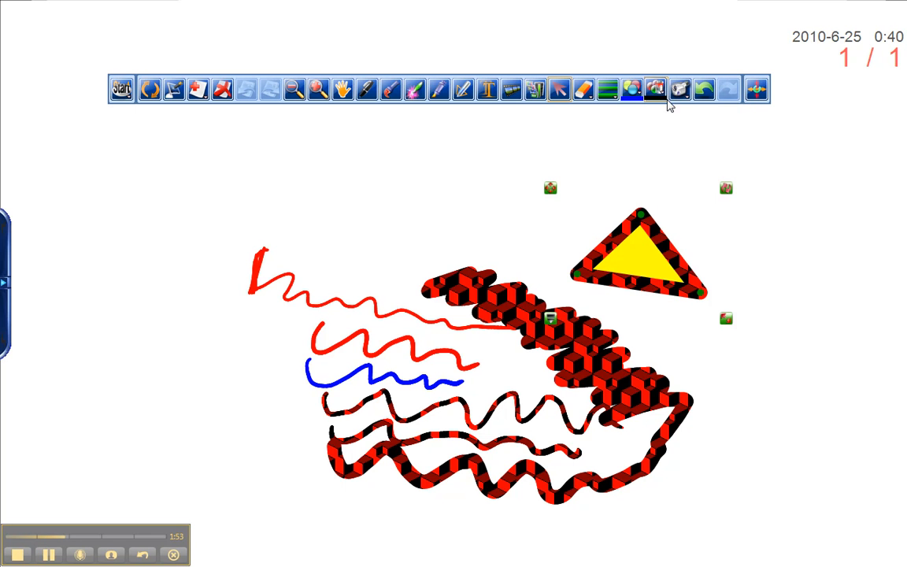
- Change the triangle's fill to the teal texture
click(657, 91)
click(715, 148)
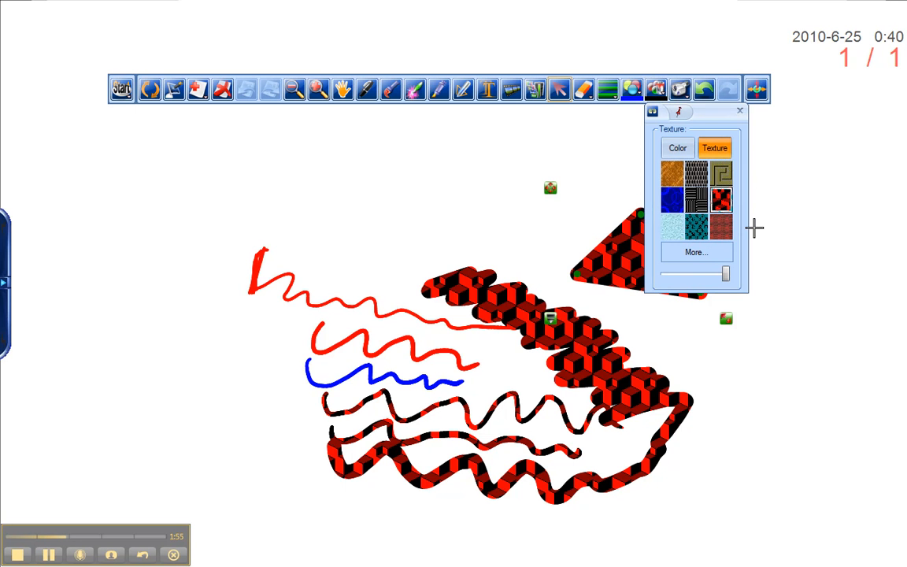
click(704, 232)
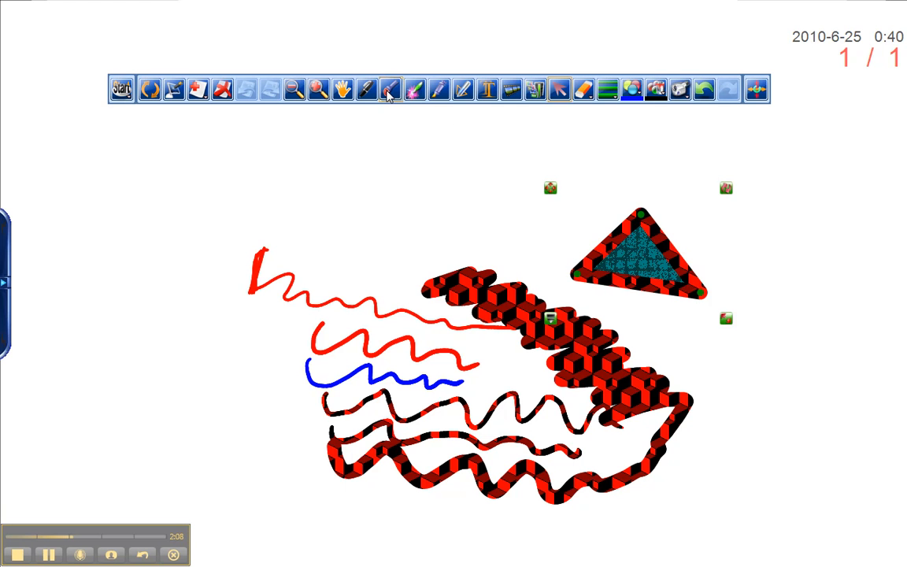
- Choose the brush pen with Middle width and green color
click(388, 92)
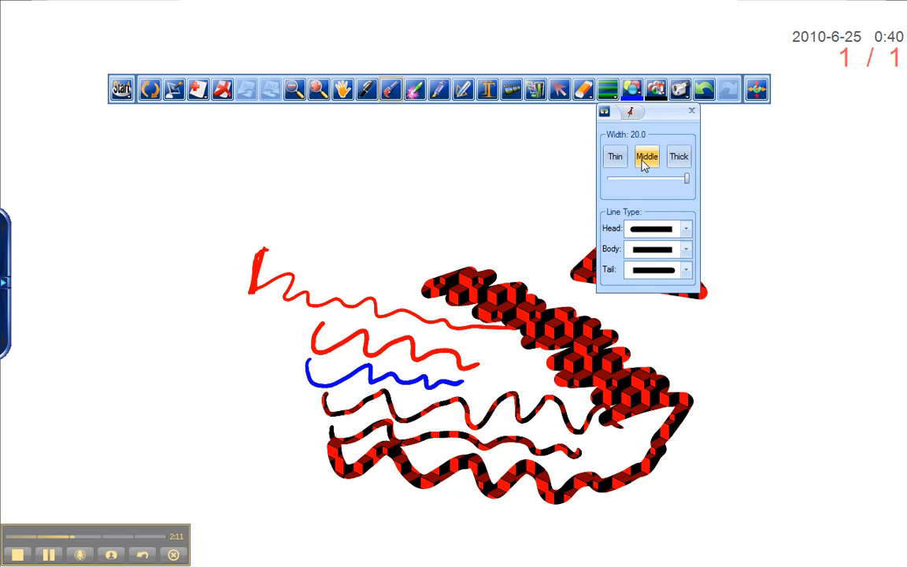
click(647, 164)
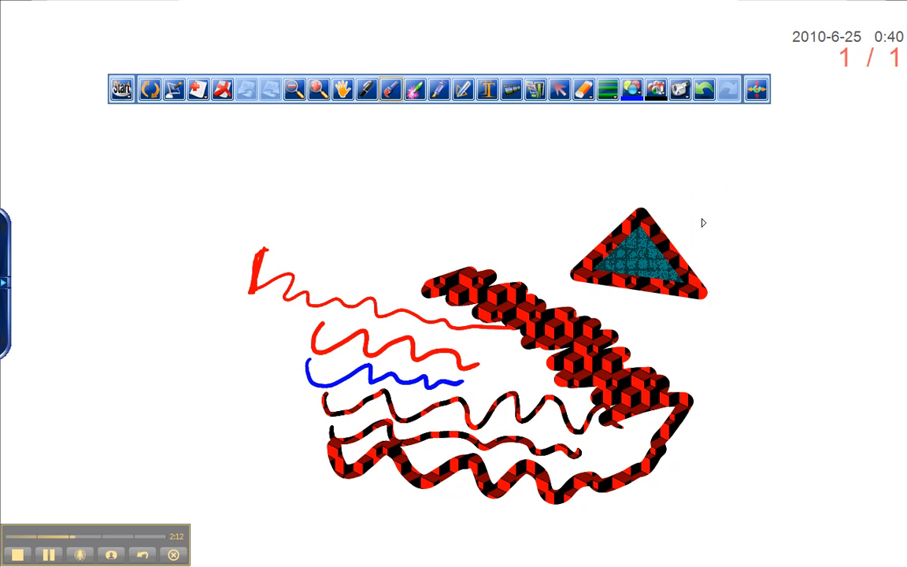
click(644, 91)
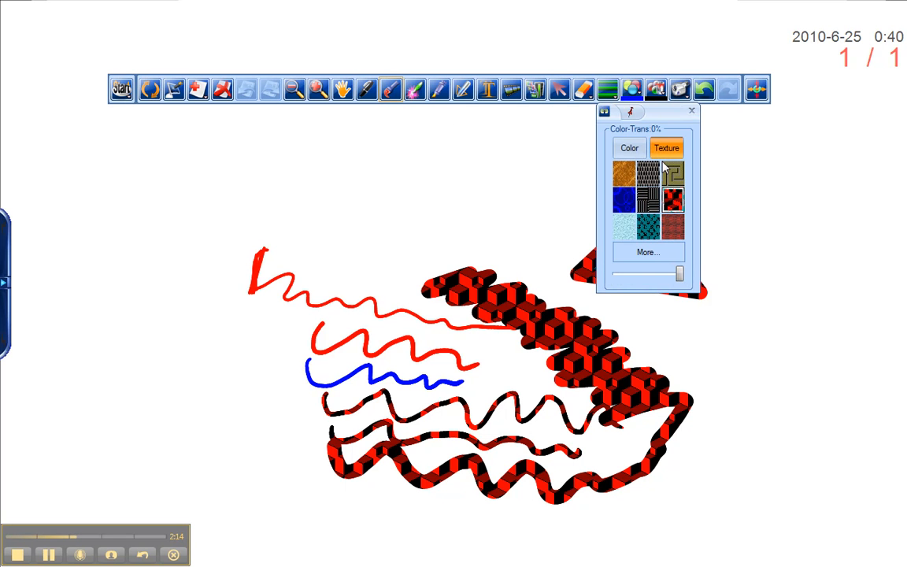
click(641, 154)
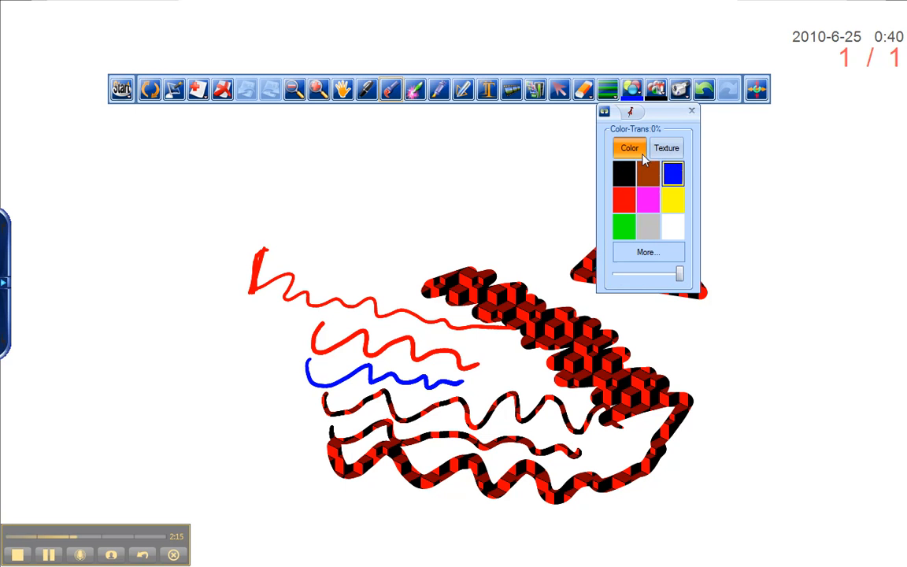
click(627, 228)
- Draw a green circle and two freehand triangles along the top of the canvas
mouse_move(311, 142)
mouse_down()
mouse_move(334, 213)
mouse_move(366, 142)
mouse_move(303, 145)
mouse_up()
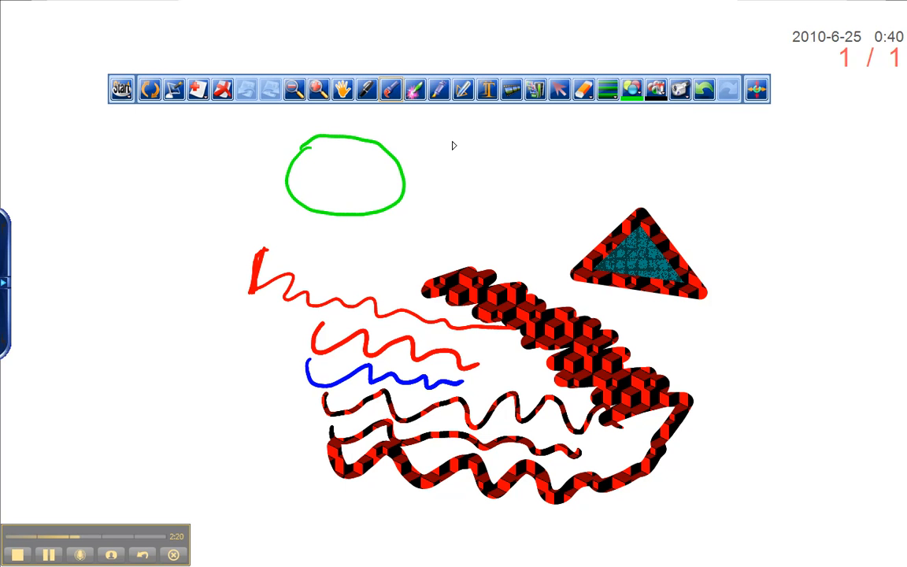
drag(453, 145, 496, 189)
drag(526, 145, 528, 138)
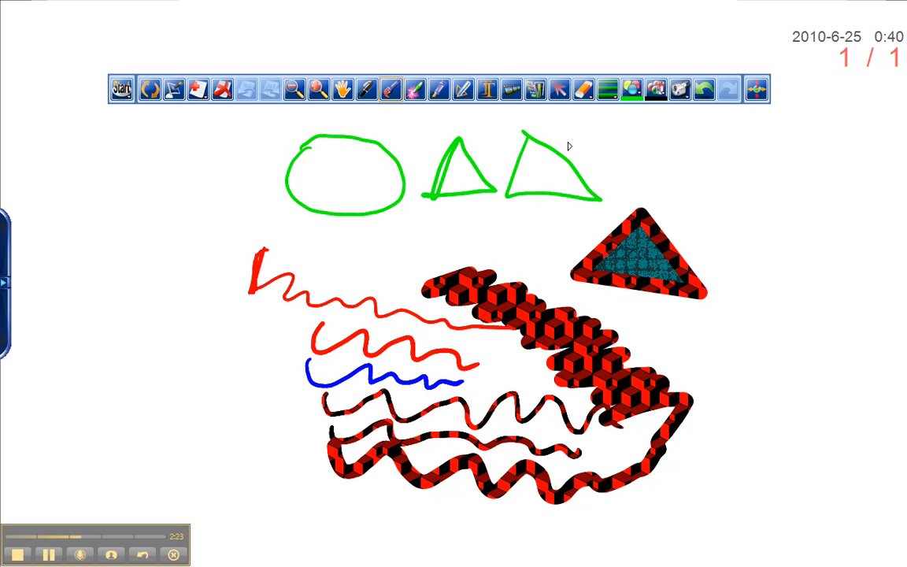
- Draw a thick green triangle at the upper left with the Intelligent Pen
click(465, 100)
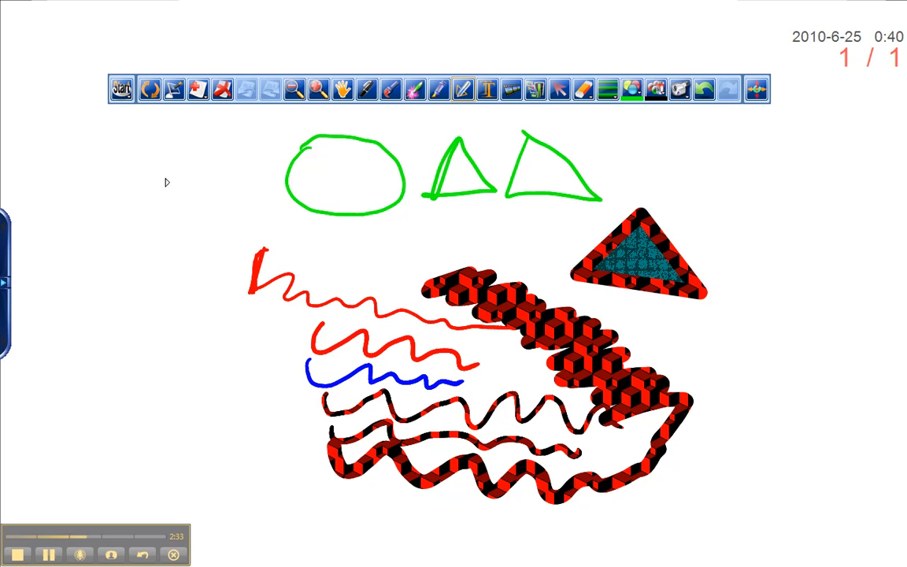
mouse_move(177, 148)
mouse_down()
mouse_move(144, 212)
mouse_move(241, 210)
mouse_move(176, 146)
mouse_up()
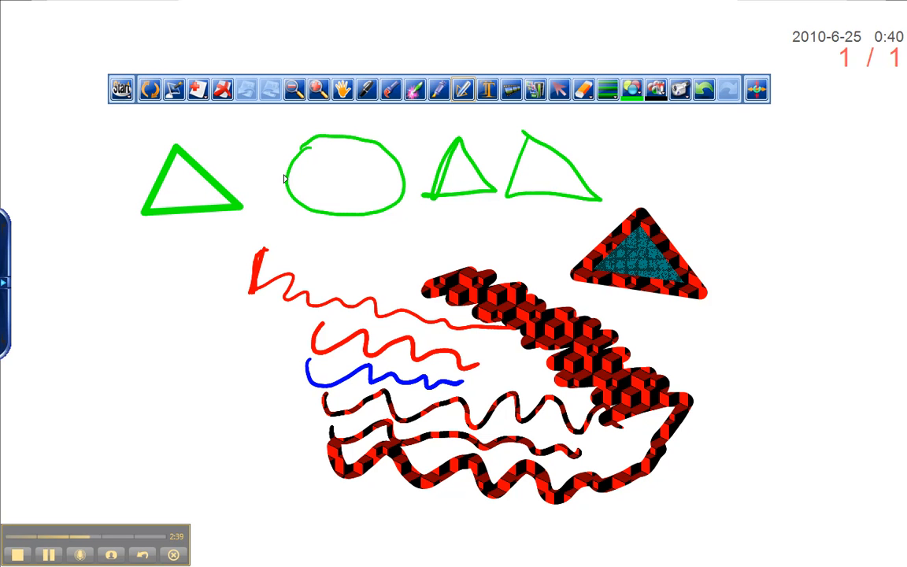
- Select the thick green triangle and reshape it by dragging its corner handle downward
click(558, 88)
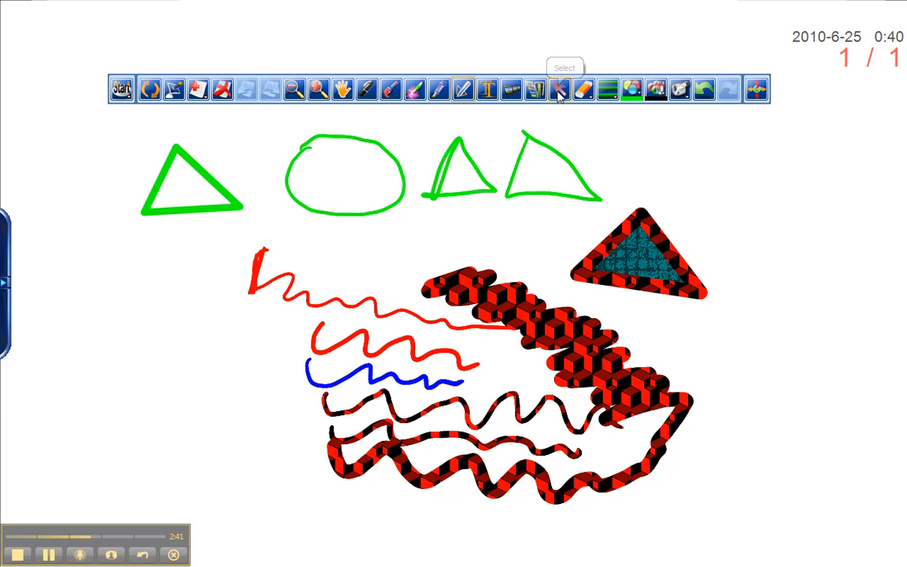
drag(216, 137, 158, 235)
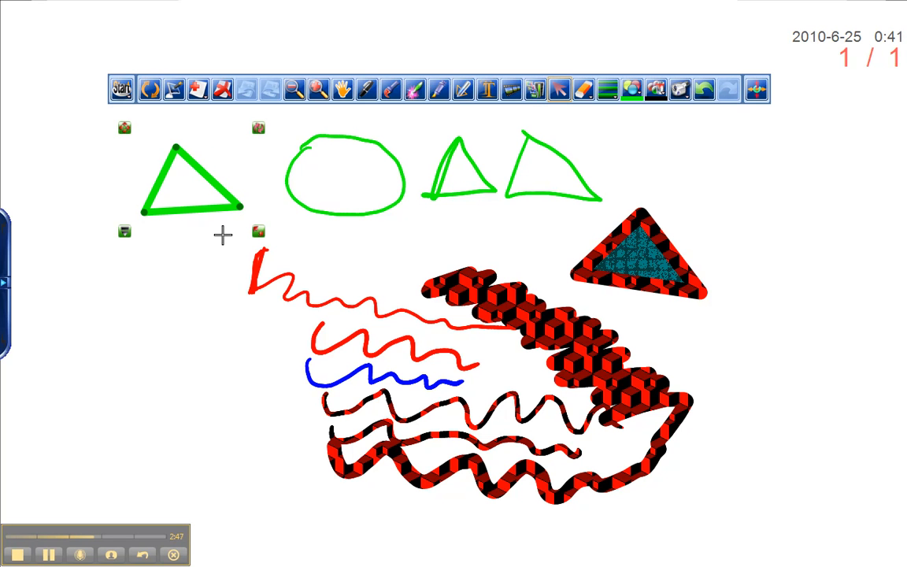
drag(255, 130, 268, 314)
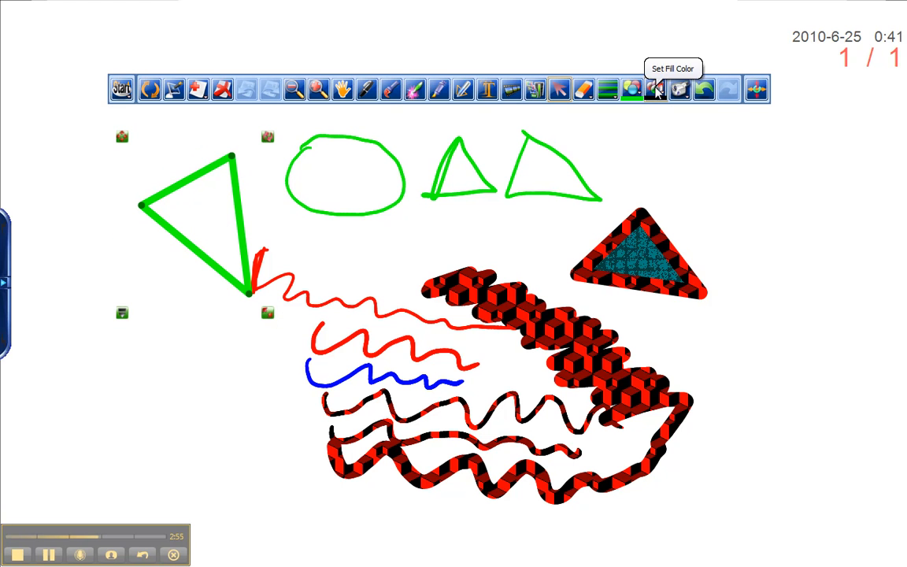
- Fill the selected green triangle with a solid magenta color
click(658, 92)
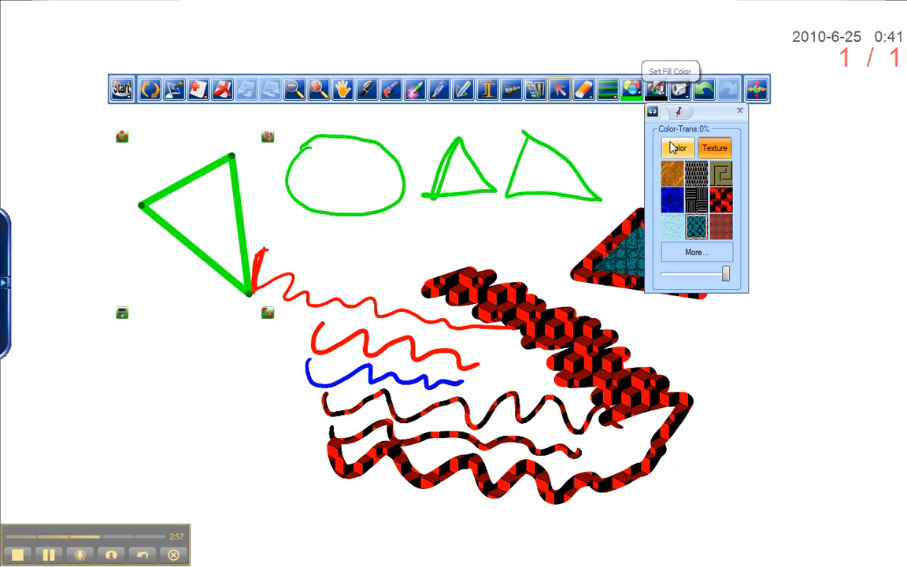
click(675, 151)
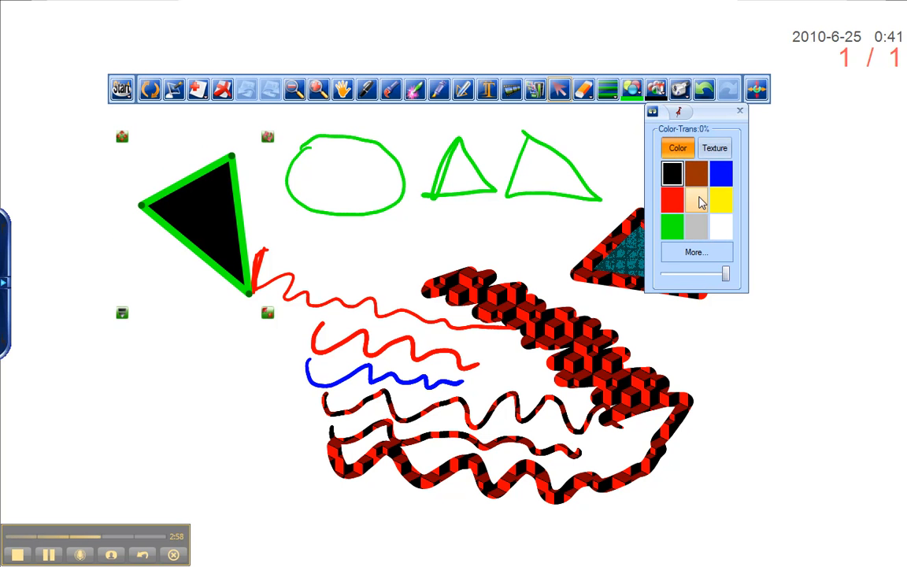
click(702, 202)
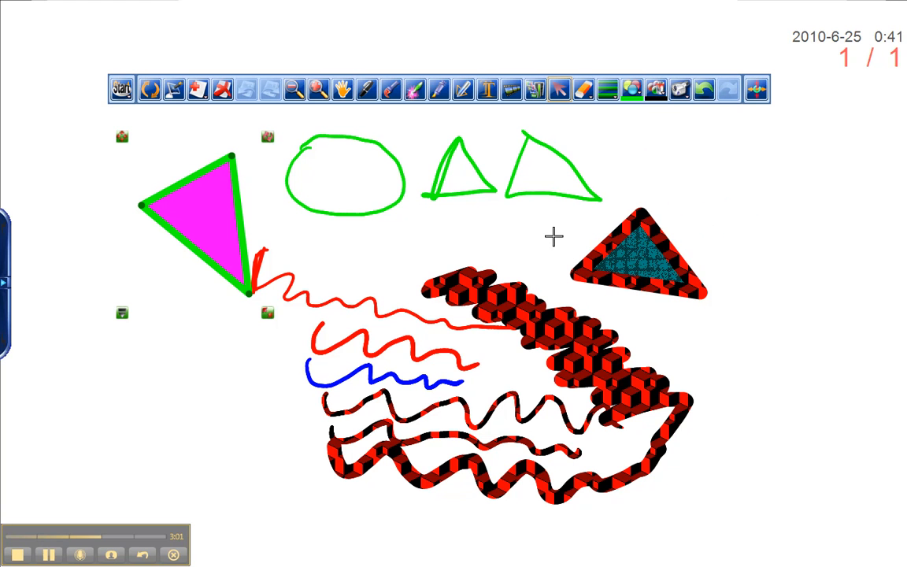
- Change the triangle's fill to the red-and-black cube texture and deselect it
click(657, 90)
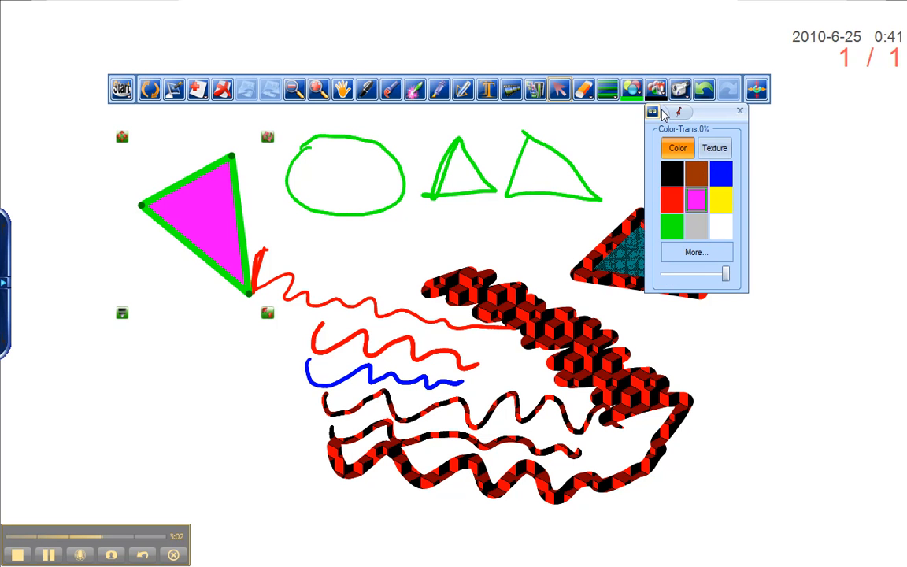
click(715, 148)
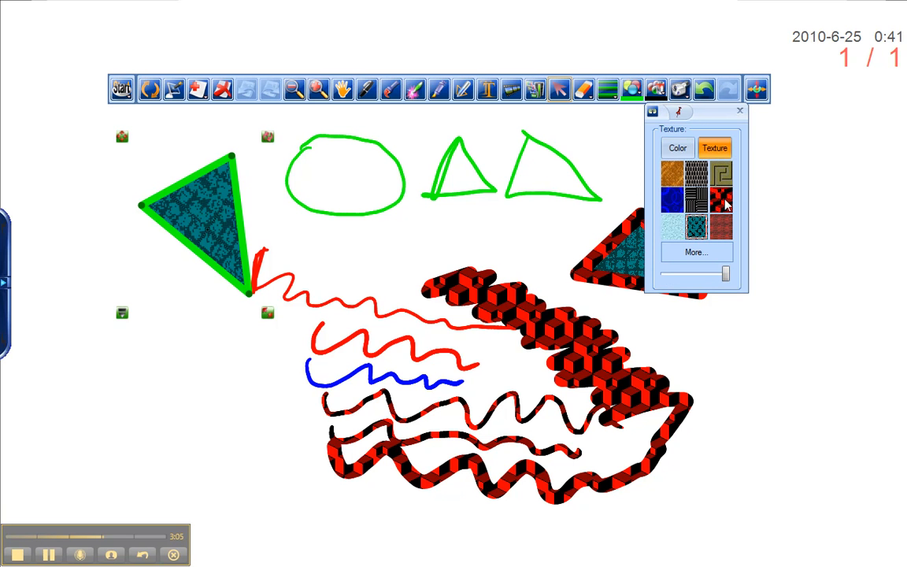
click(721, 202)
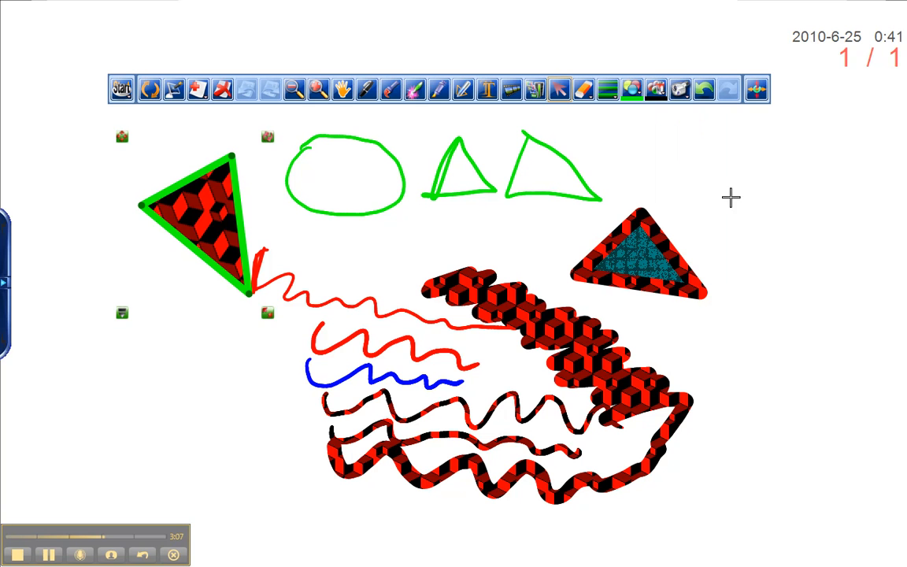
click(698, 172)
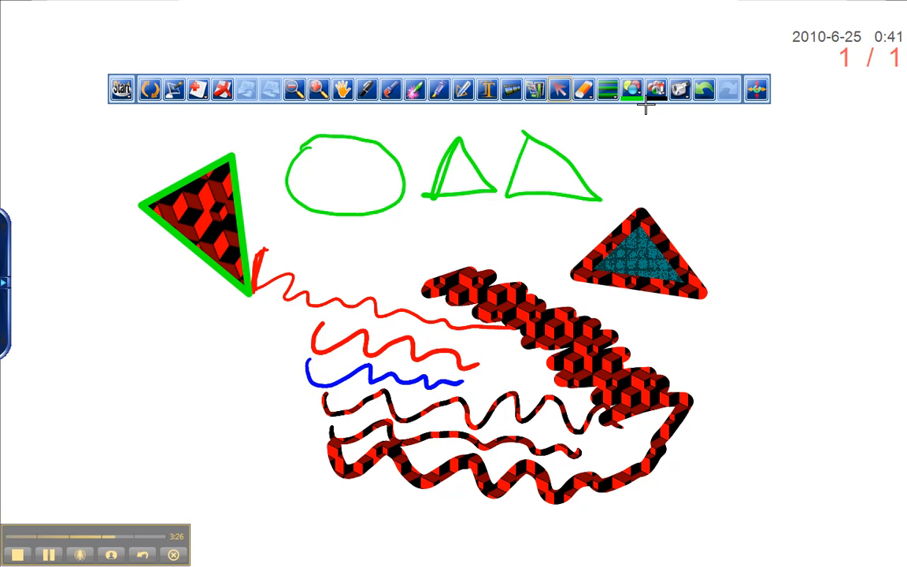
- Open the pen settings panel, move and expand it beside the canvas, and switch the pen stroke to texture
click(608, 89)
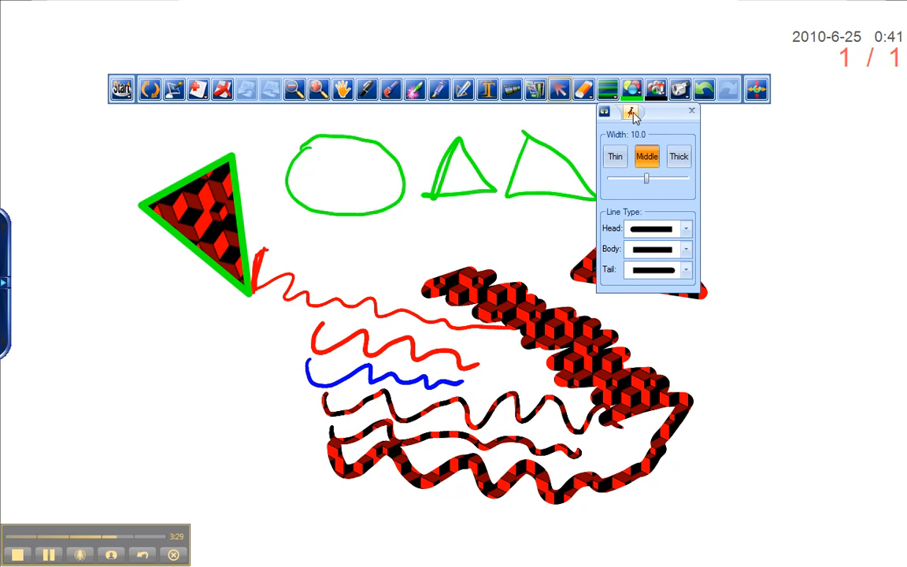
drag(656, 118, 798, 206)
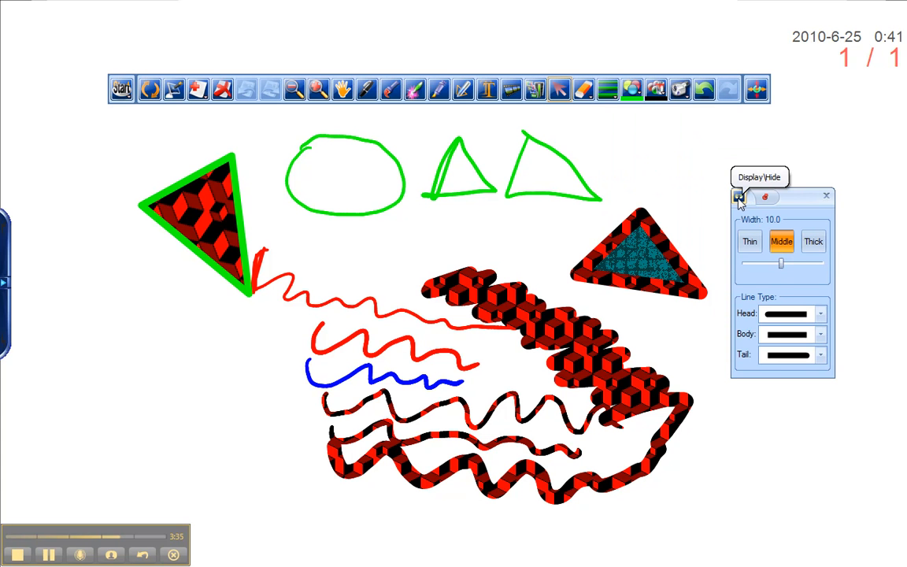
click(739, 197)
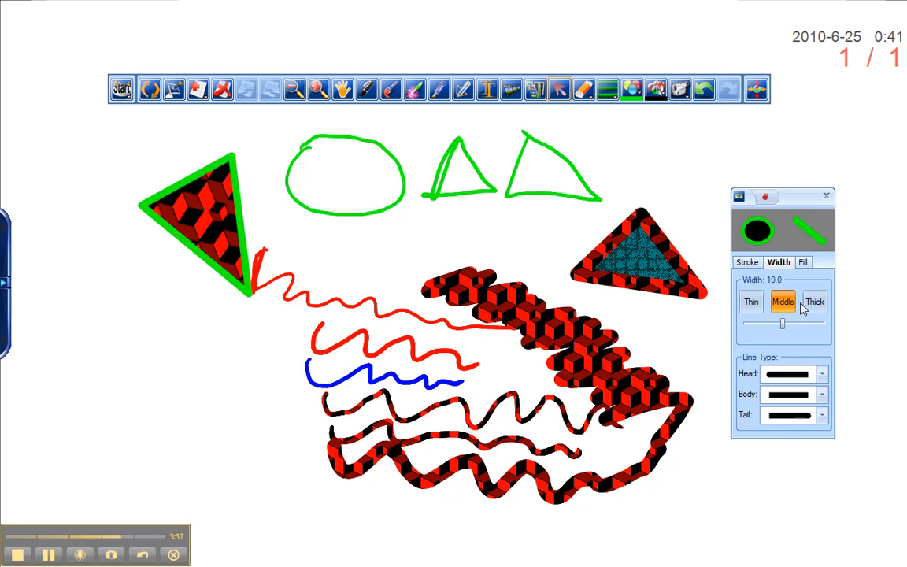
drag(796, 201, 857, 144)
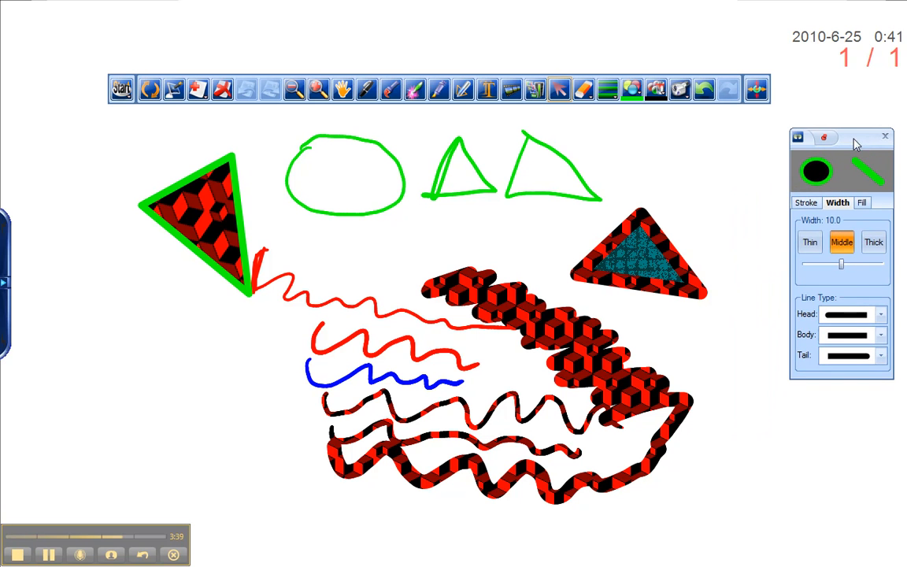
click(806, 207)
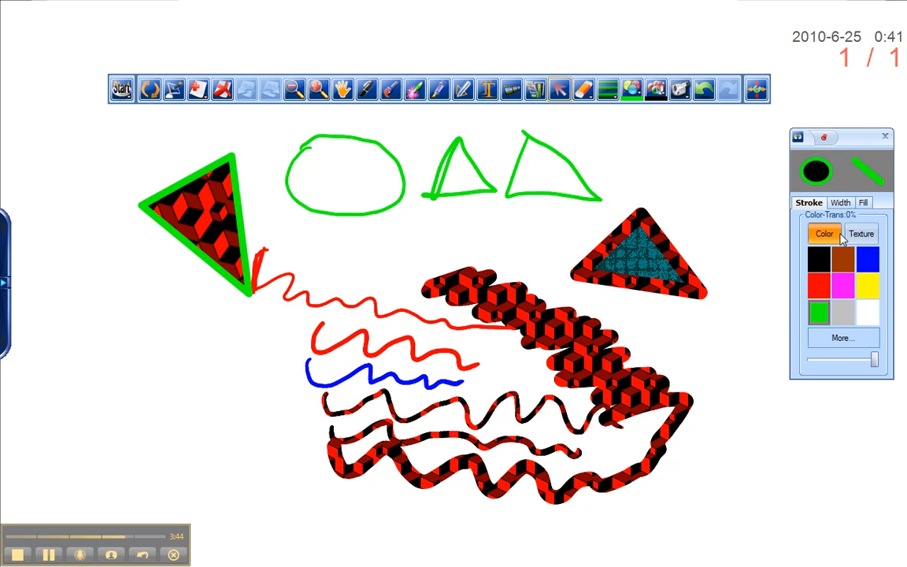
click(861, 234)
- Nudge the pen width slider, glance at the fill settings, and reselect the Middle width
click(841, 204)
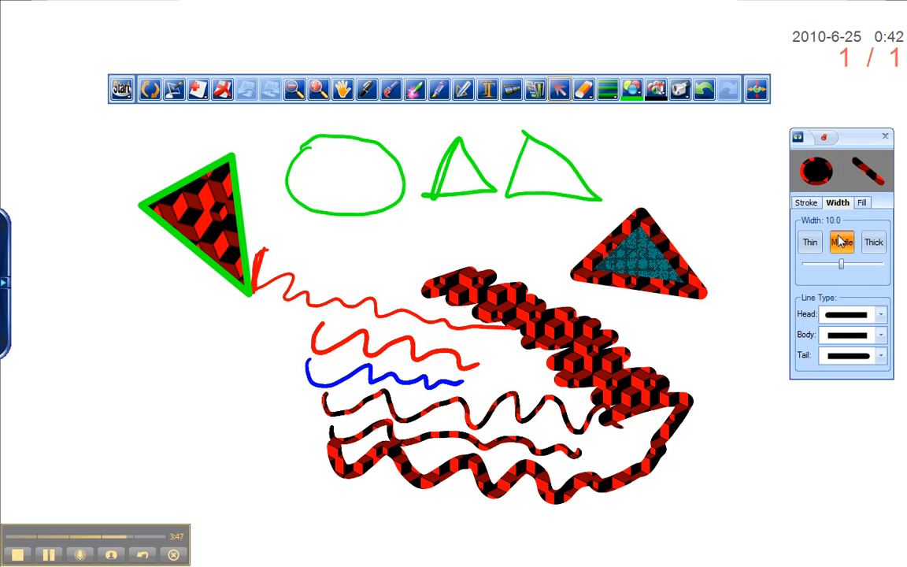
drag(841, 264, 837, 265)
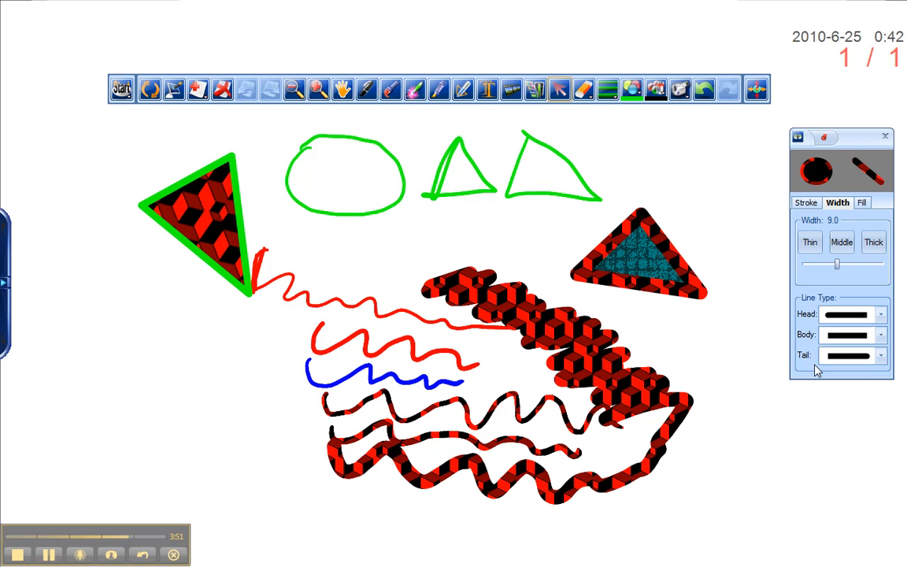
click(863, 203)
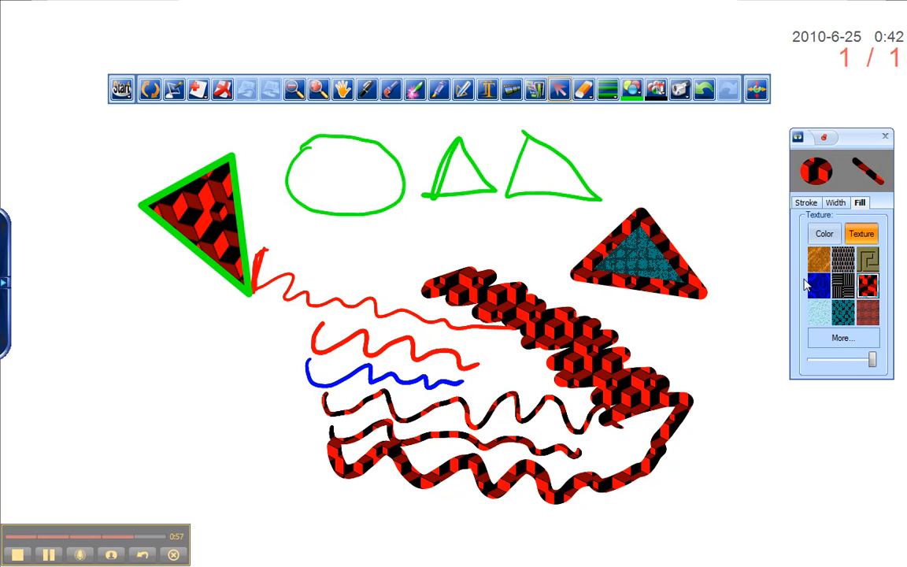
click(809, 202)
click(837, 203)
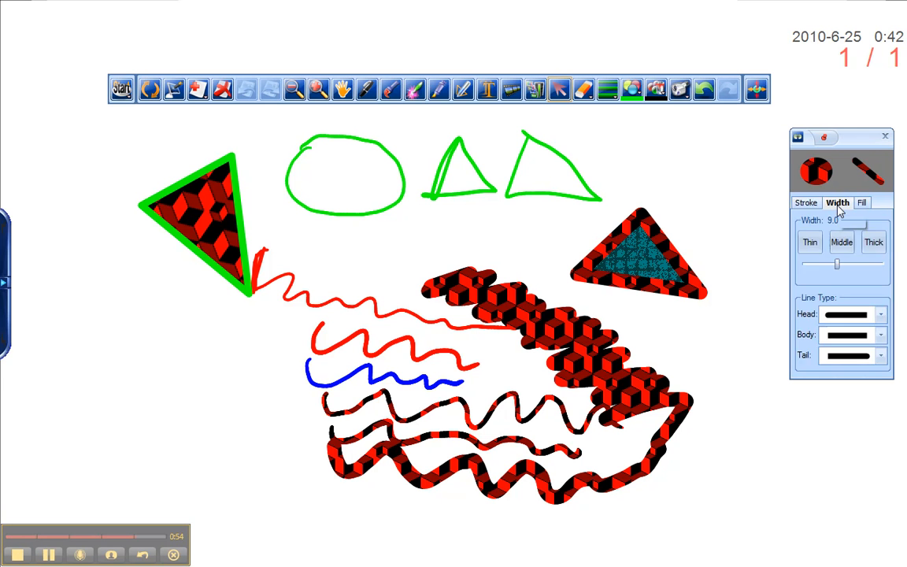
click(843, 245)
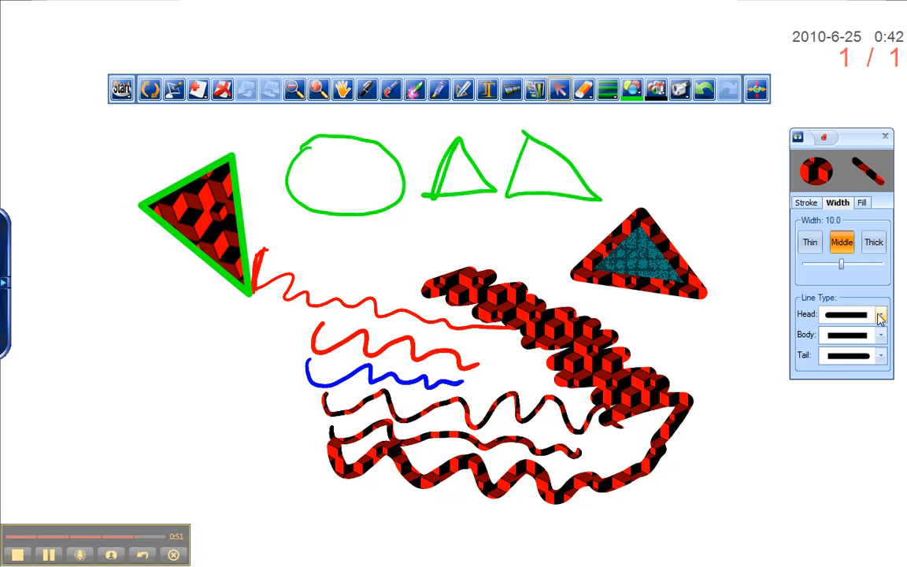
- Set the pen line type to a square head, a dotted body and an arrow tail
click(880, 315)
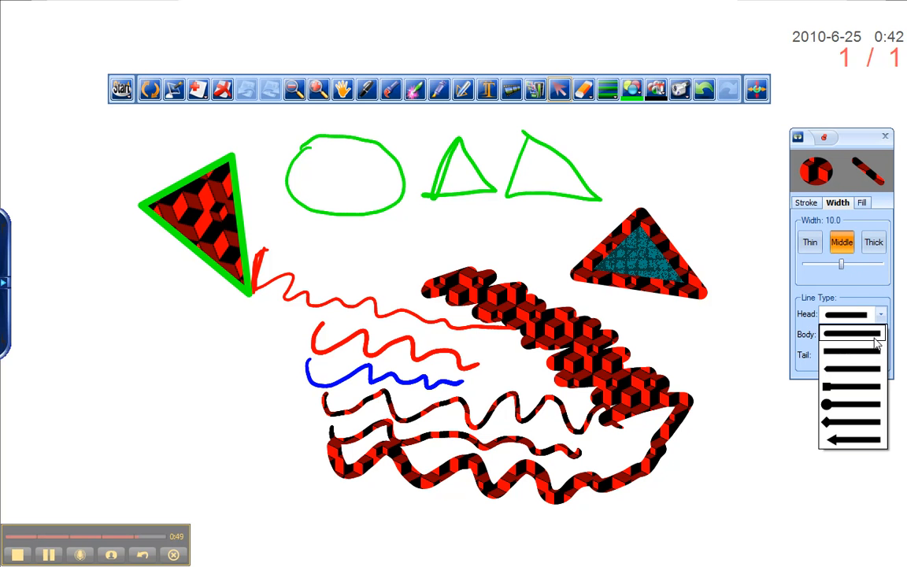
click(838, 385)
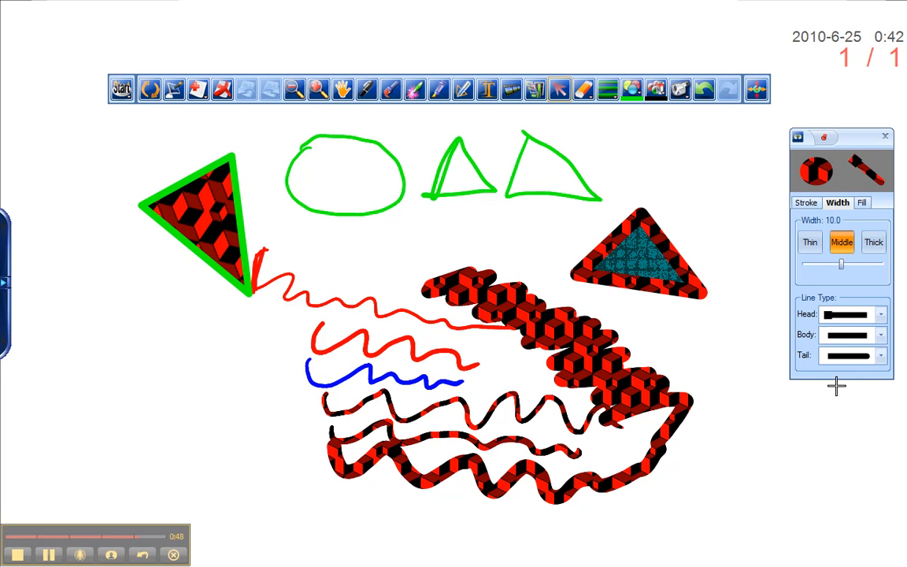
click(882, 358)
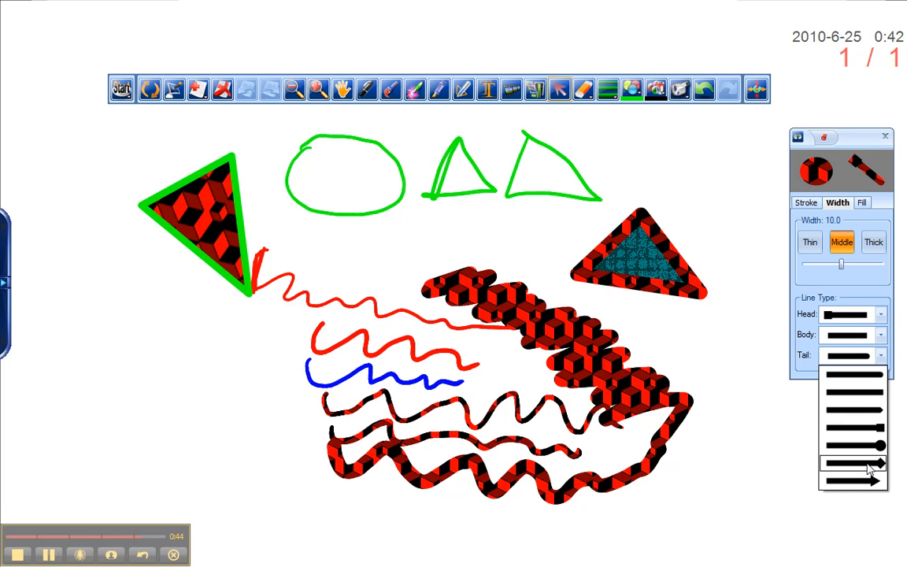
click(871, 468)
click(882, 337)
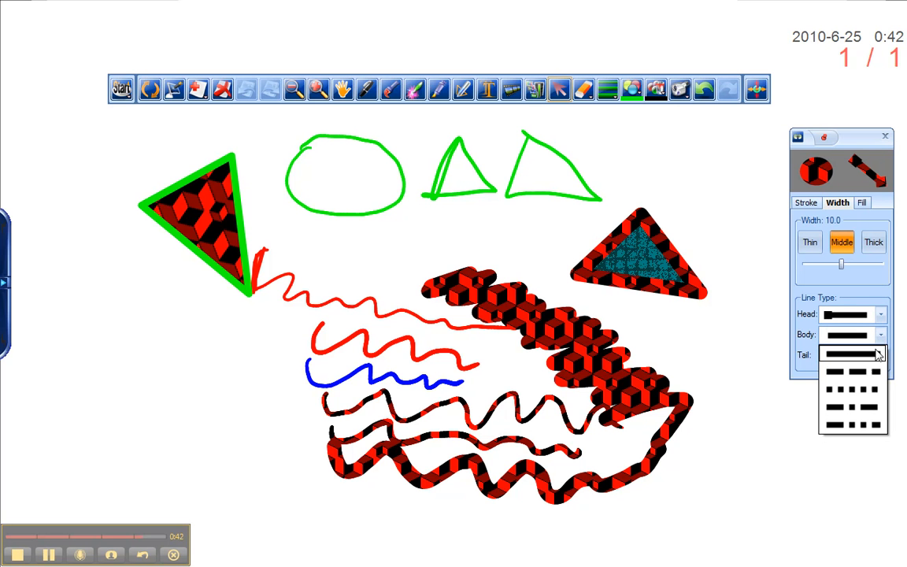
click(860, 389)
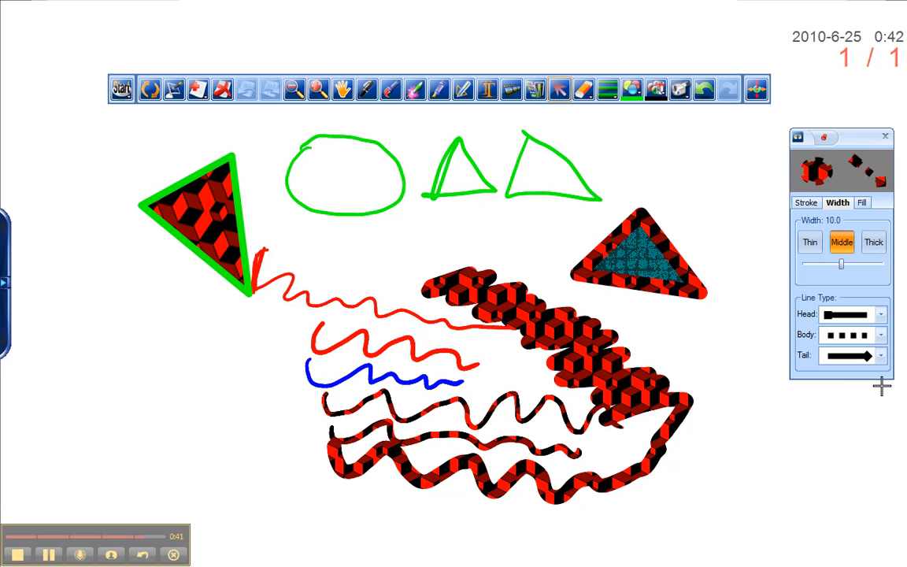
- Set the pen stroke back to color and choose magenta
click(811, 204)
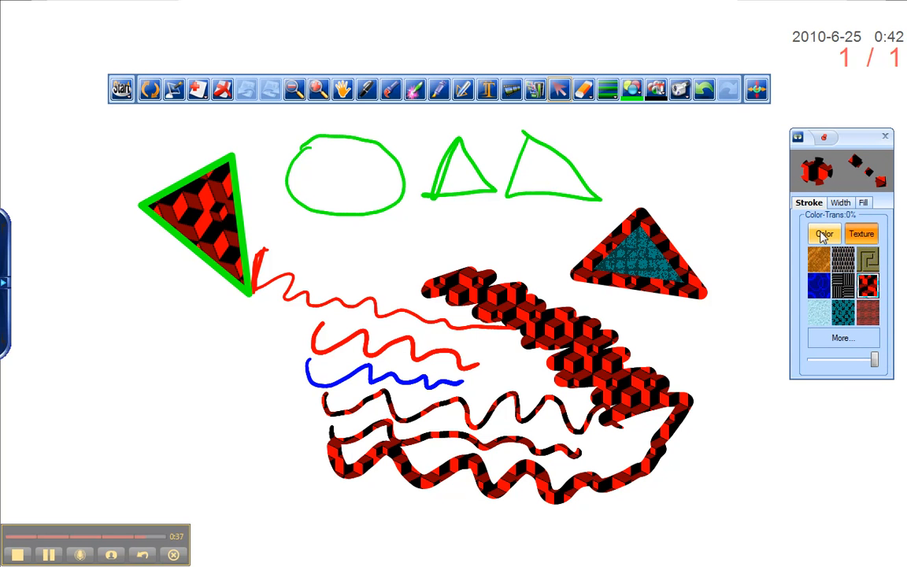
click(823, 235)
click(842, 285)
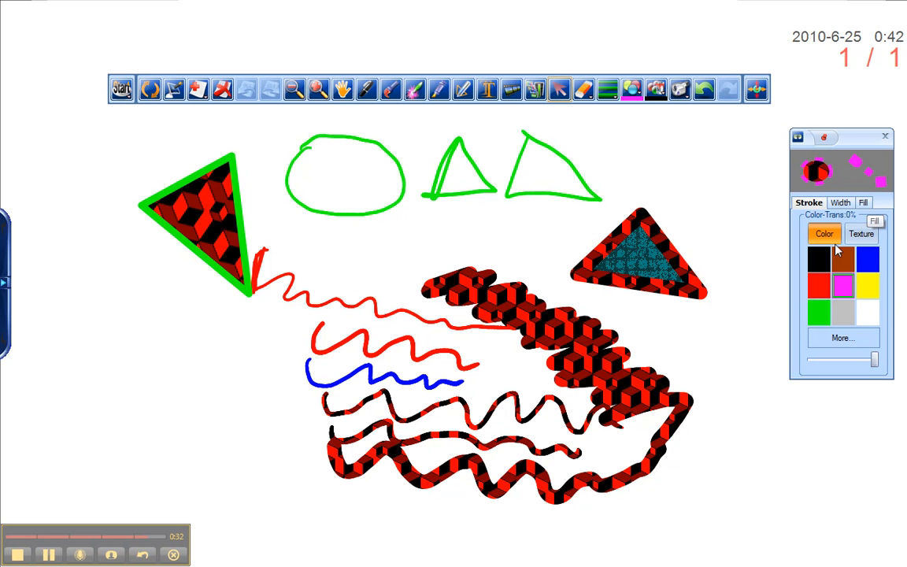
- Draw a dotted magenta circle in the lower right of the canvas with the pen
click(461, 90)
mouse_move(770, 420)
mouse_down()
mouse_move(733, 496)
mouse_move(809, 432)
mouse_move(770, 421)
mouse_up()
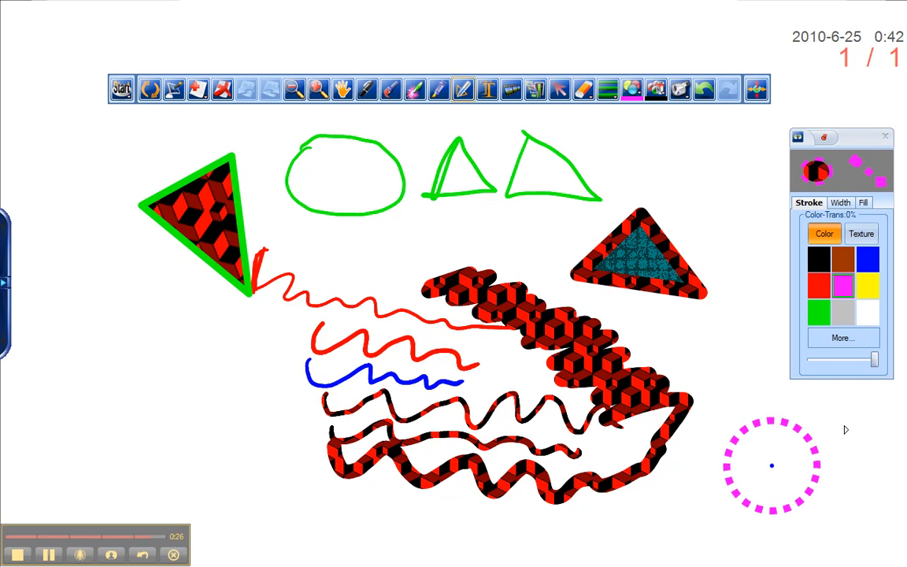
- Select the dotted circle and fill it with the red-and-black cube texture
click(559, 89)
drag(735, 411, 833, 527)
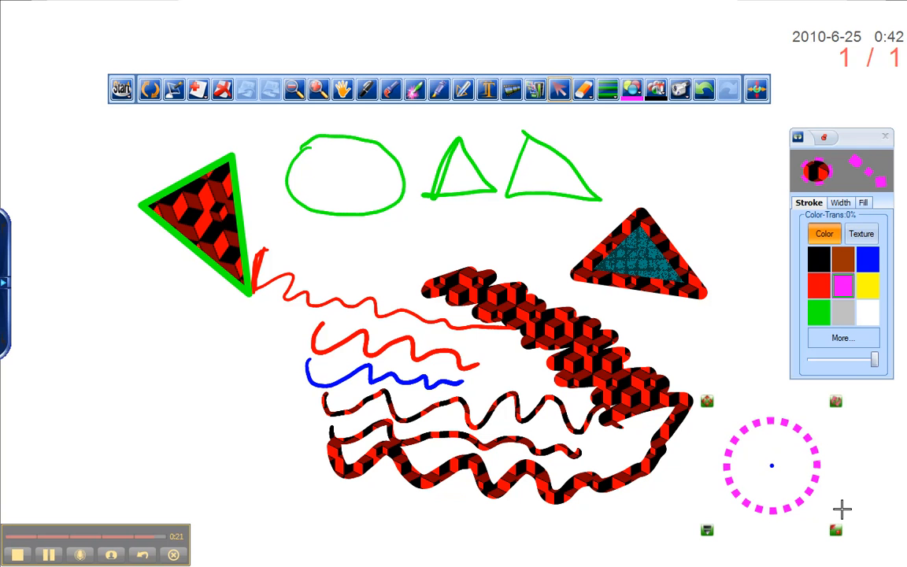
click(863, 204)
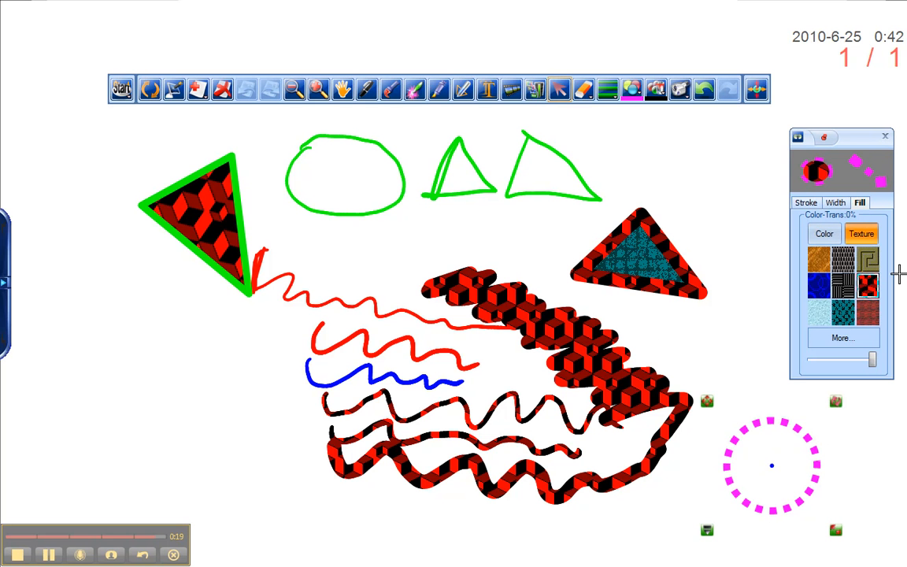
click(868, 285)
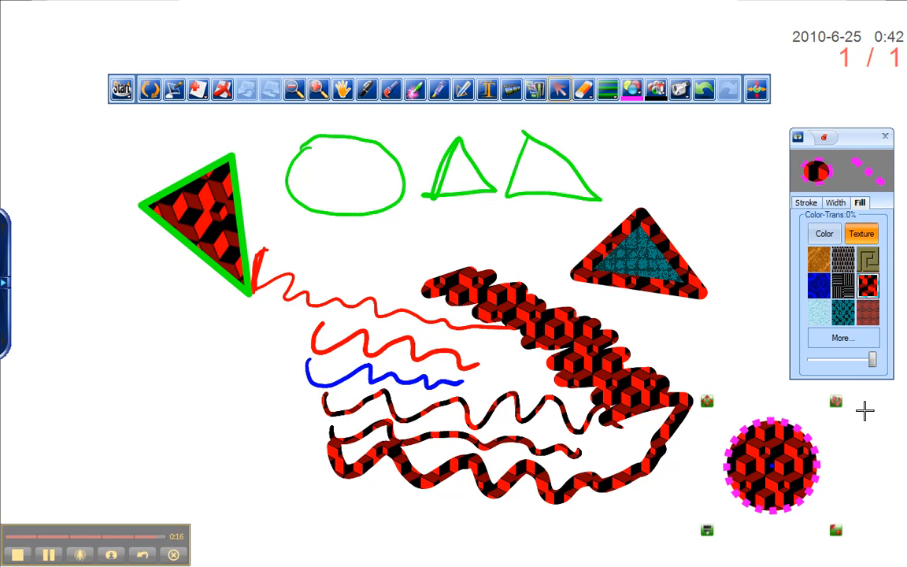